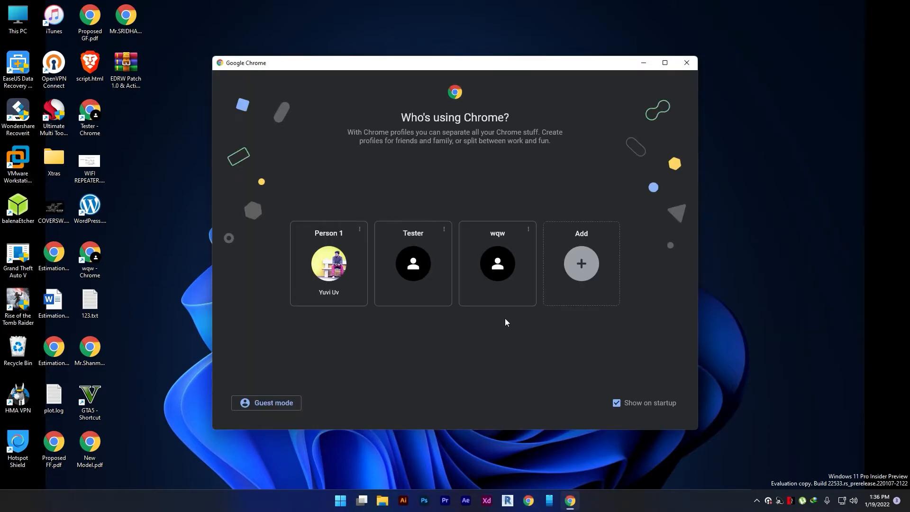
- Open Chrome with the Tester profile, search Google for balenaetcher and open the official balena.io Etcher page
left_click(426, 275)
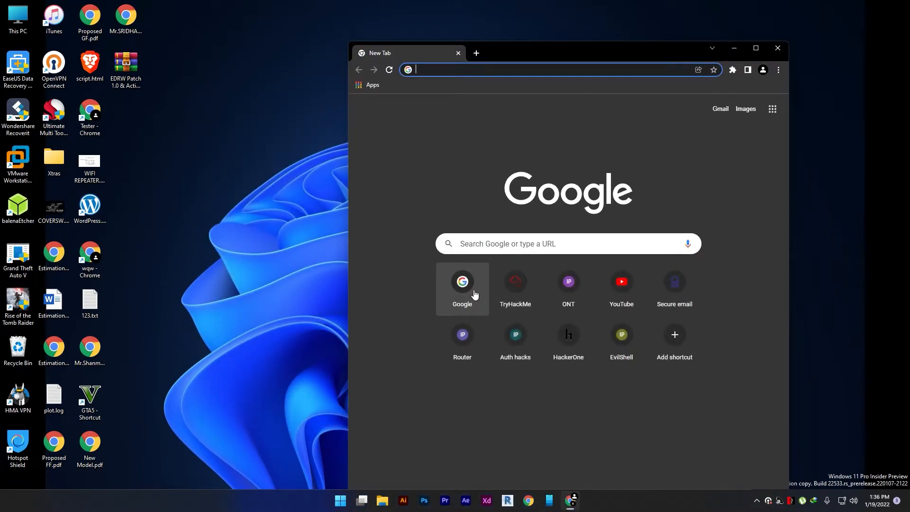
left_click(472, 295)
type("balenaetcher")
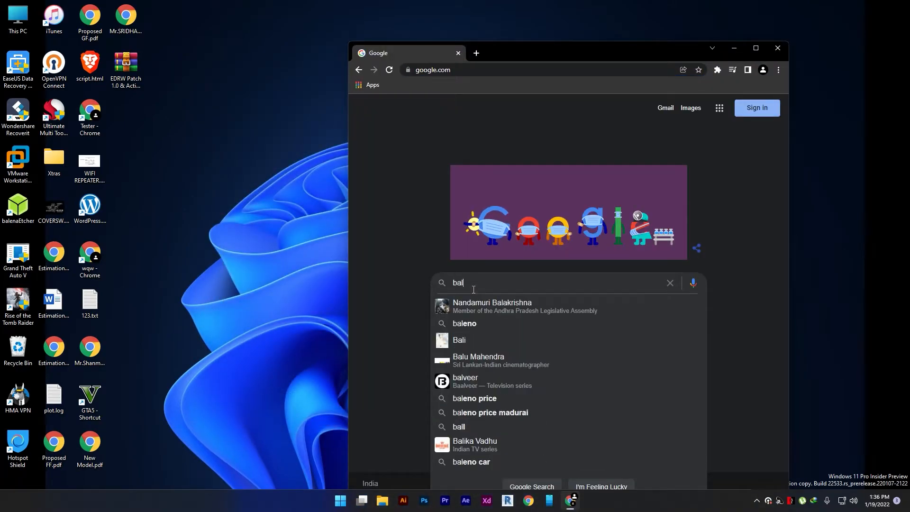
key("Return")
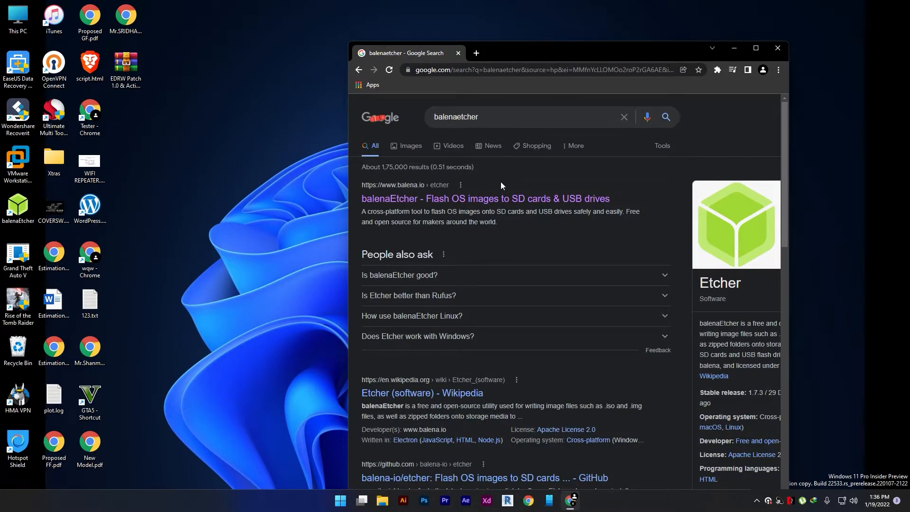
left_click(491, 196)
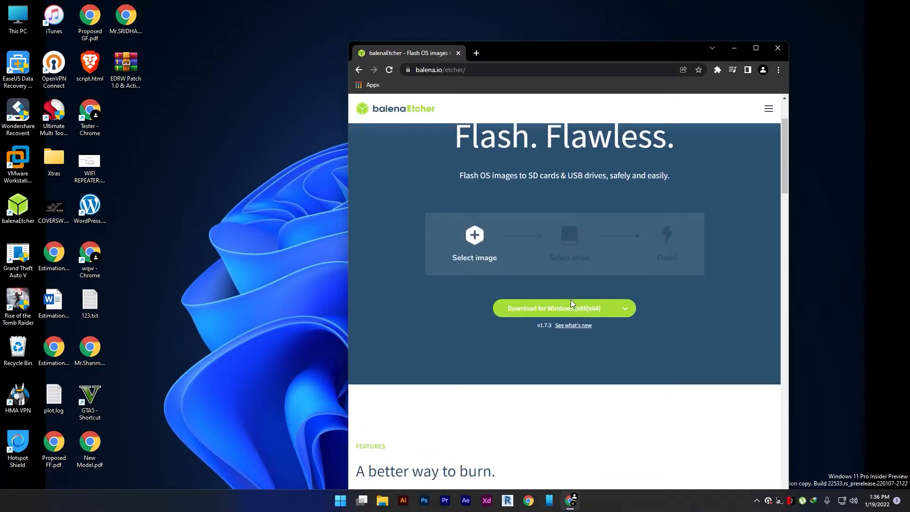
left_click(572, 302)
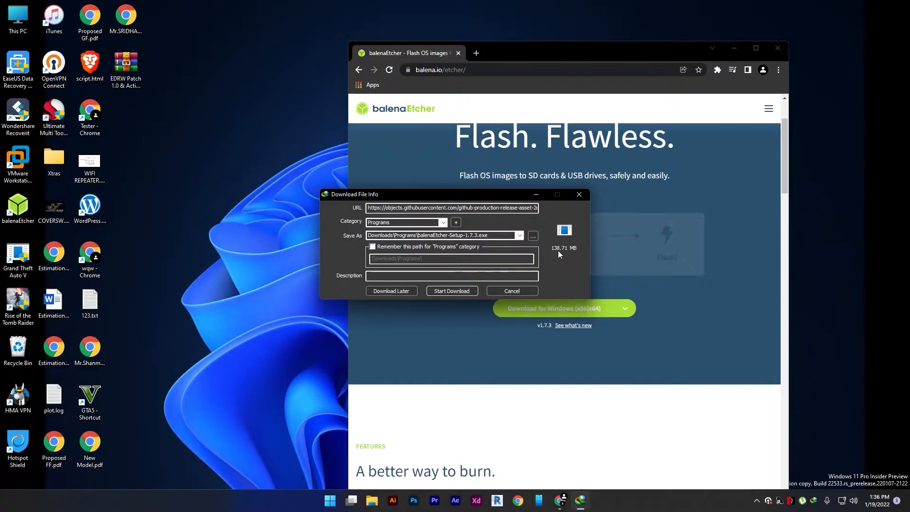
left_click(516, 288)
left_click(550, 183)
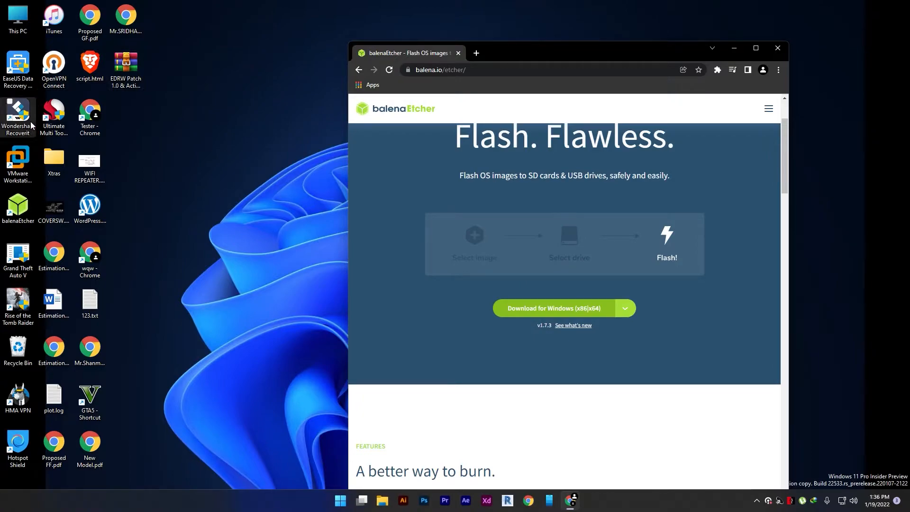
- Launch the installed balenaEtcher from the desktop and minimise the browser window
left_click(18, 206)
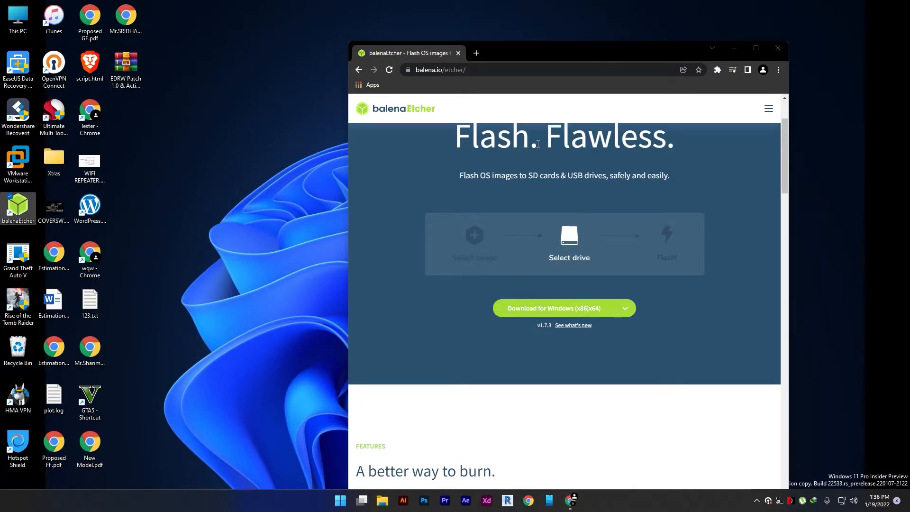
left_click(741, 47)
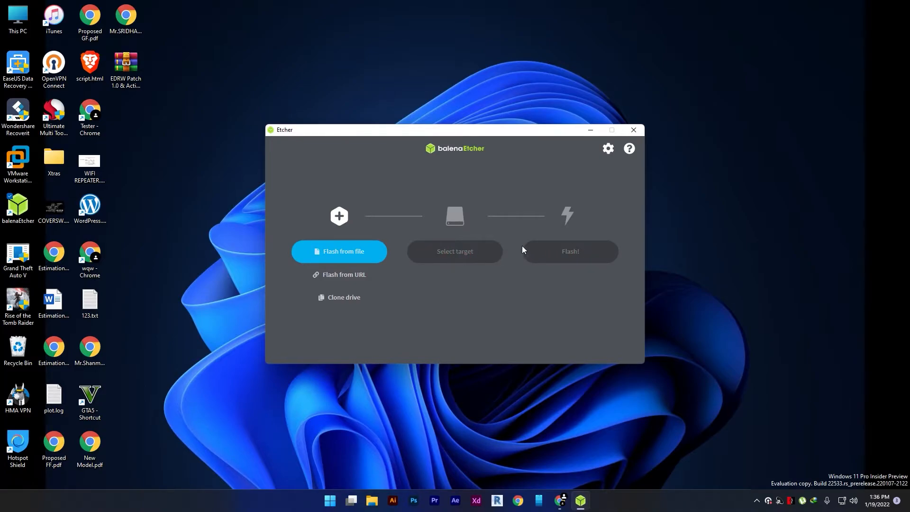
- Switch to File Explorer and quick-format USB Drive (L:) as NTFS with a 4096-byte allocation unit size and no volume label
left_click(372, 500)
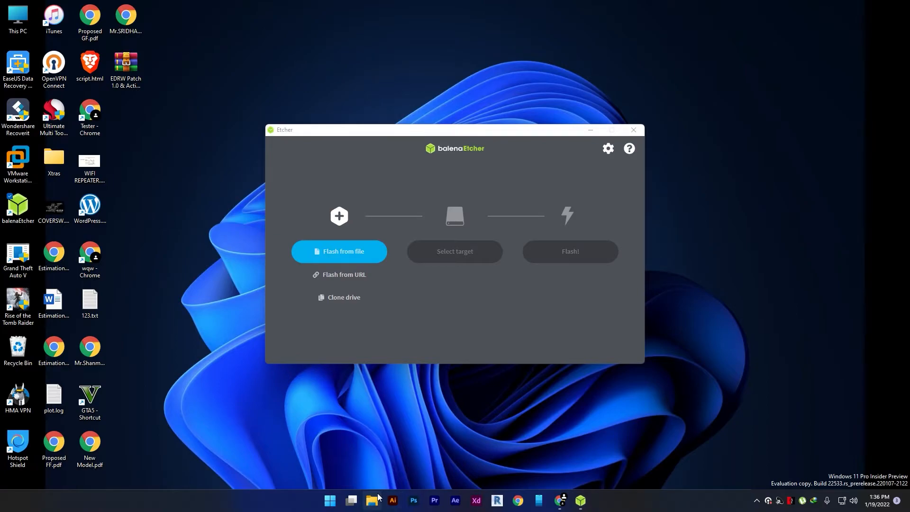
left_click(586, 278)
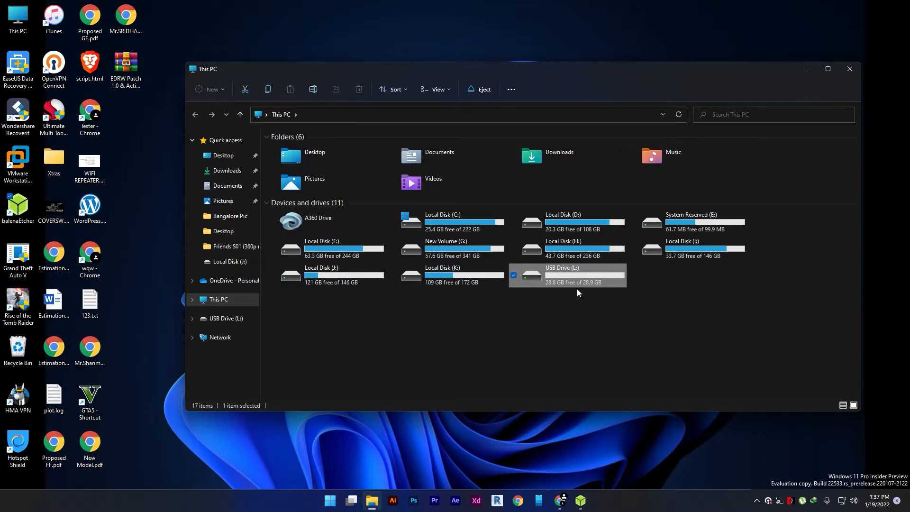
right_click(560, 280)
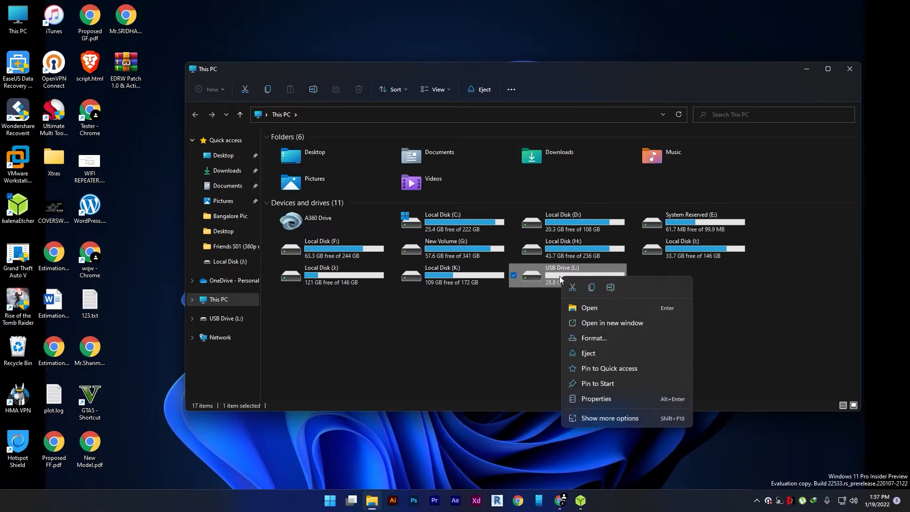
left_click(588, 337)
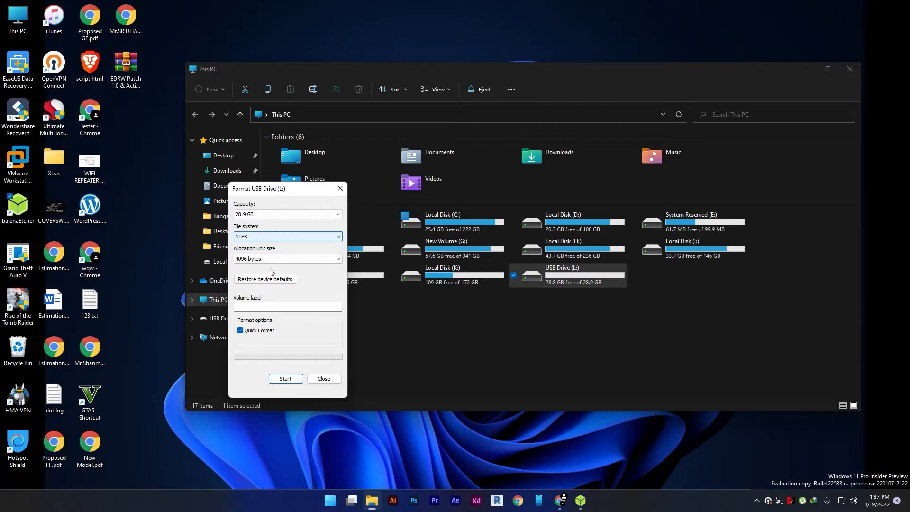
left_click(259, 305)
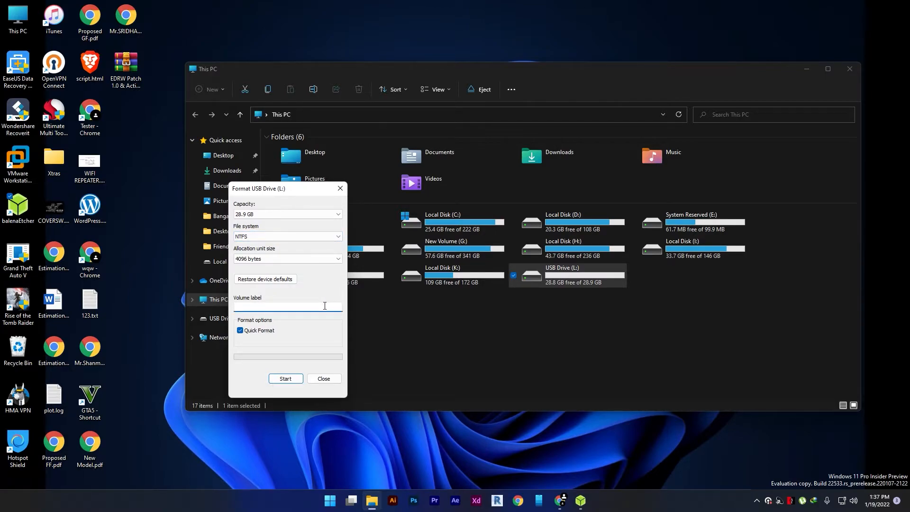
left_click(284, 378)
left_click(473, 247)
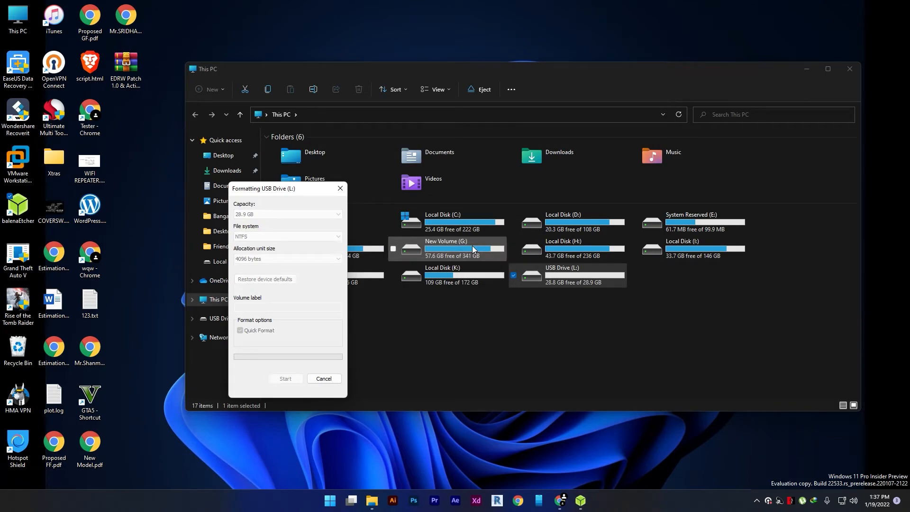
- Minimise the This PC window, move the format dialog beside Etcher and close it once formatting finishes
left_click(806, 69)
left_click_drag(290, 188, 743, 127)
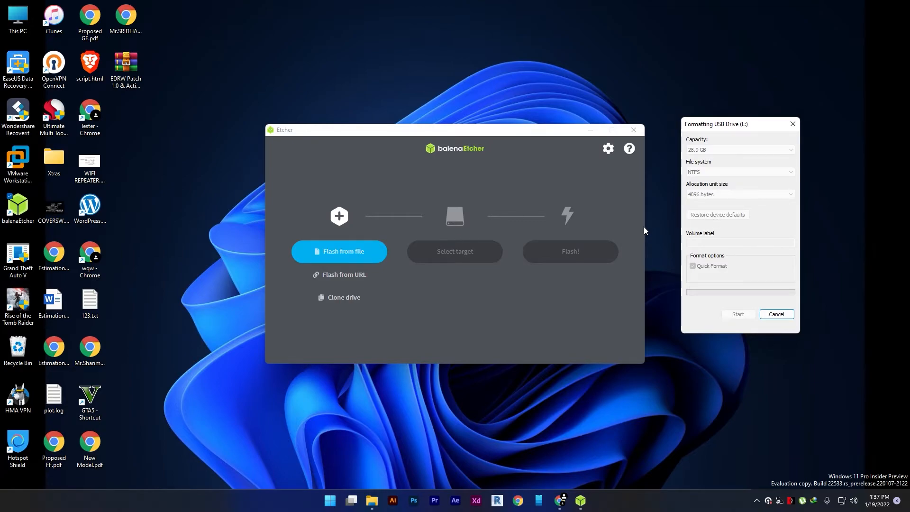
left_click(512, 247)
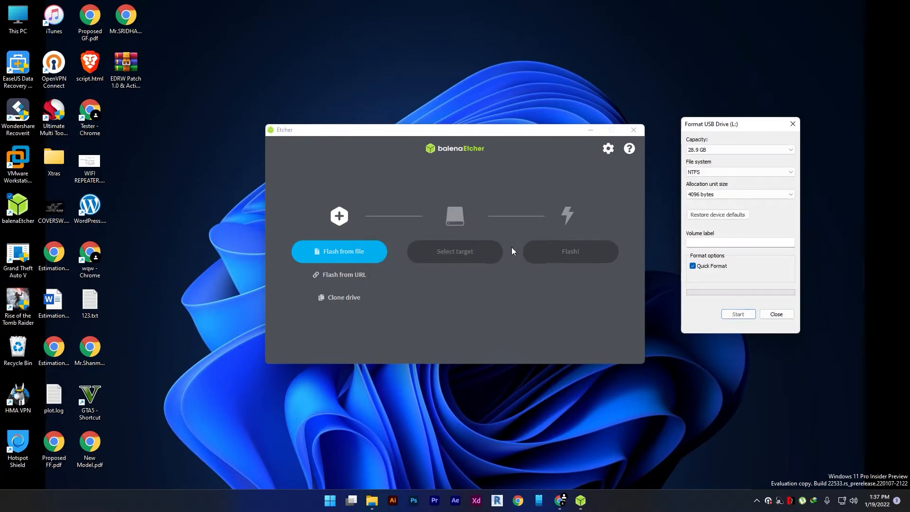
left_click(768, 315)
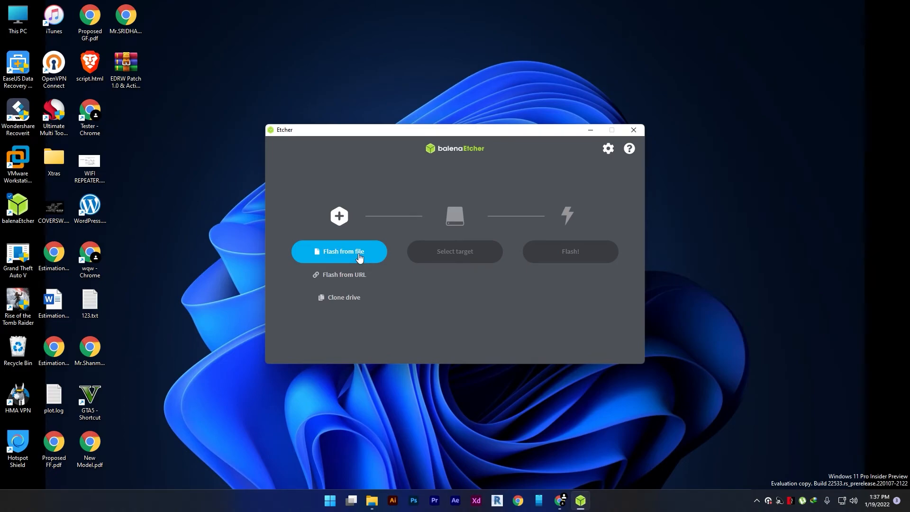
- Load Install macOS Monterey 12.1.dmg from G:\Soft as the Etcher image and select the hp v206w USB Device as the target
left_click(359, 255)
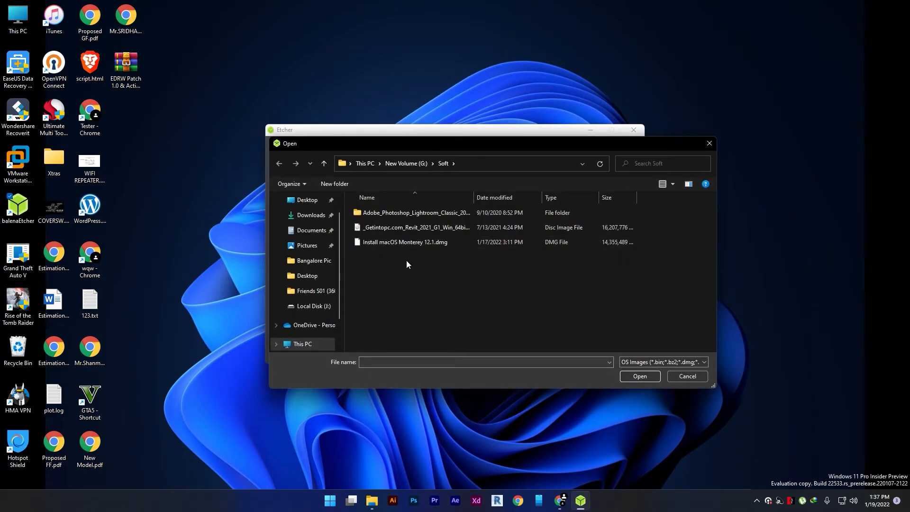
left_click(416, 243)
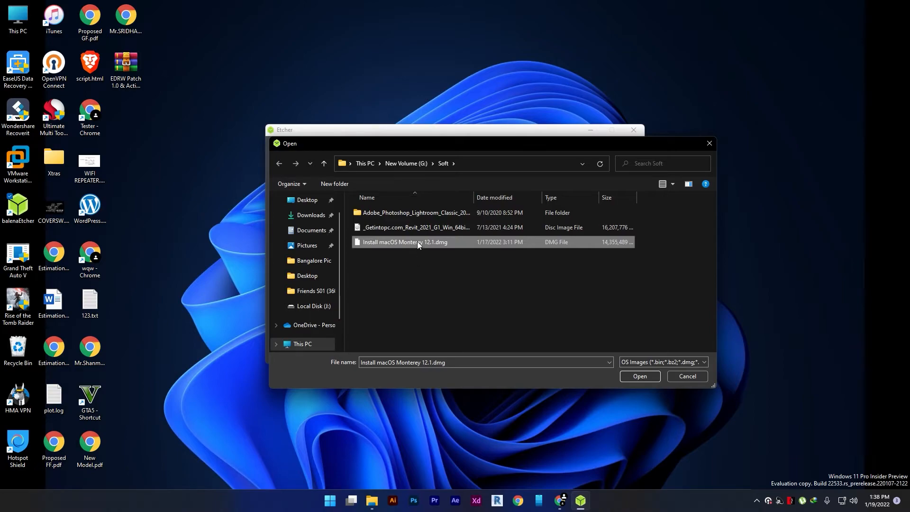
left_click(641, 376)
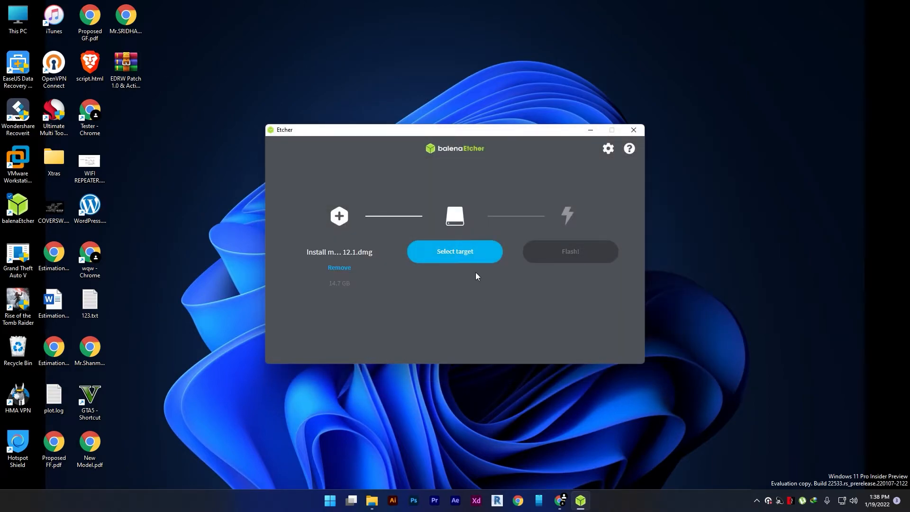
left_click(456, 252)
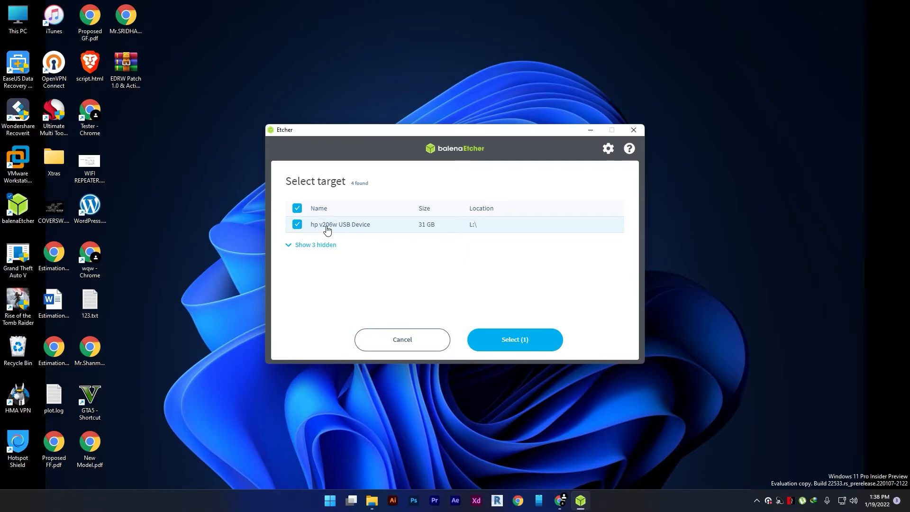
left_click(510, 346)
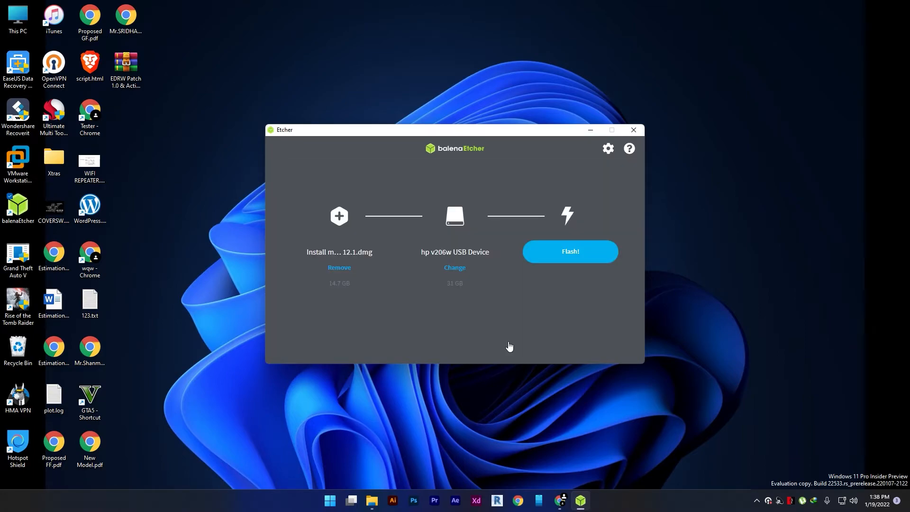
- Flash the macOS Monterey image onto the USB drive and skip the validation
left_click(565, 255)
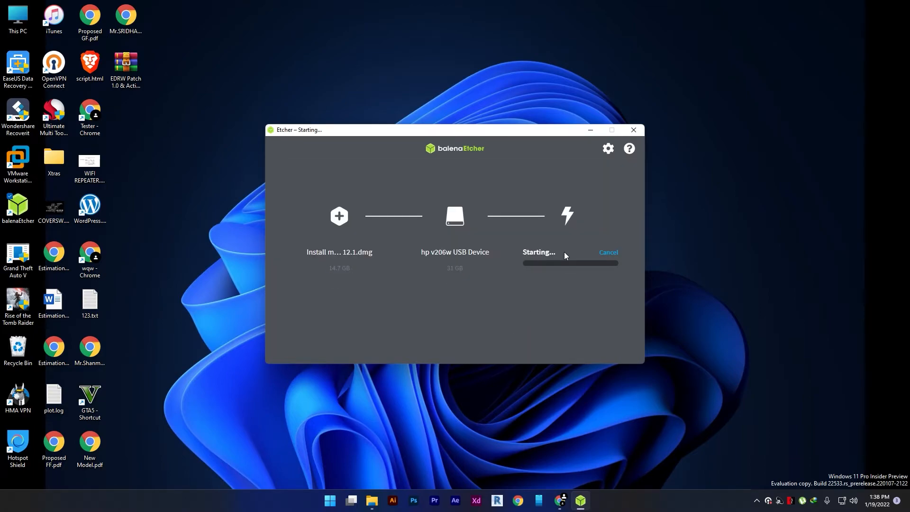
left_click(469, 323)
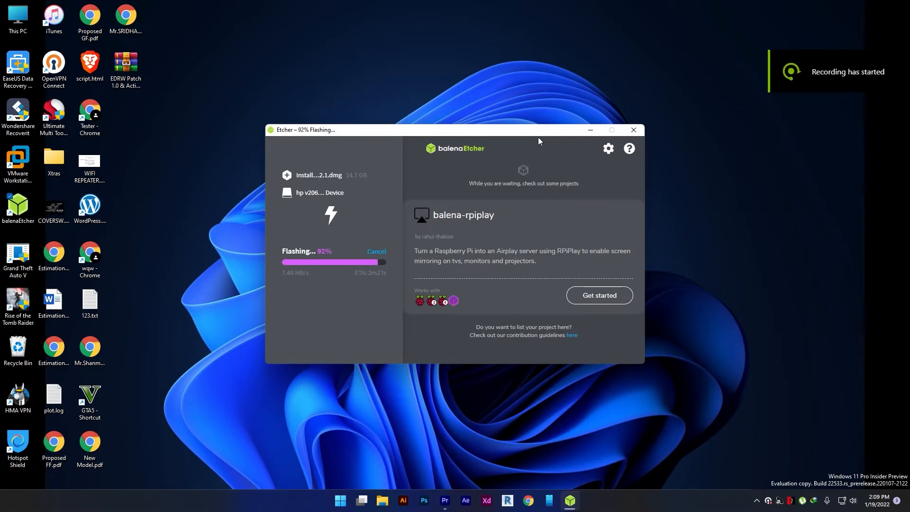
left_click_drag(539, 136, 543, 126)
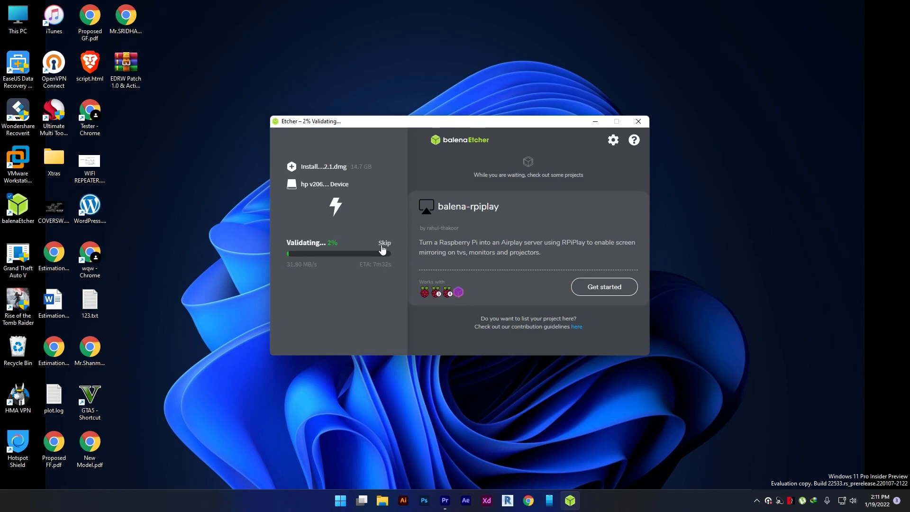
left_click(383, 245)
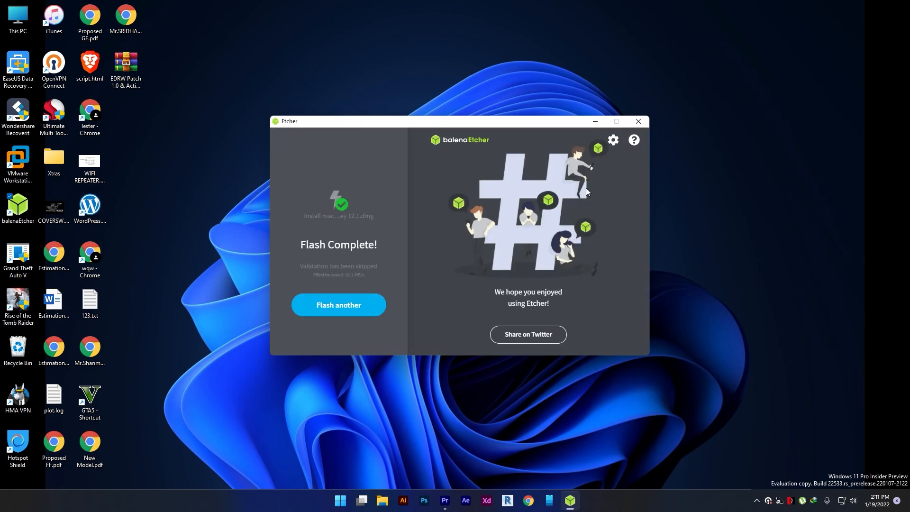